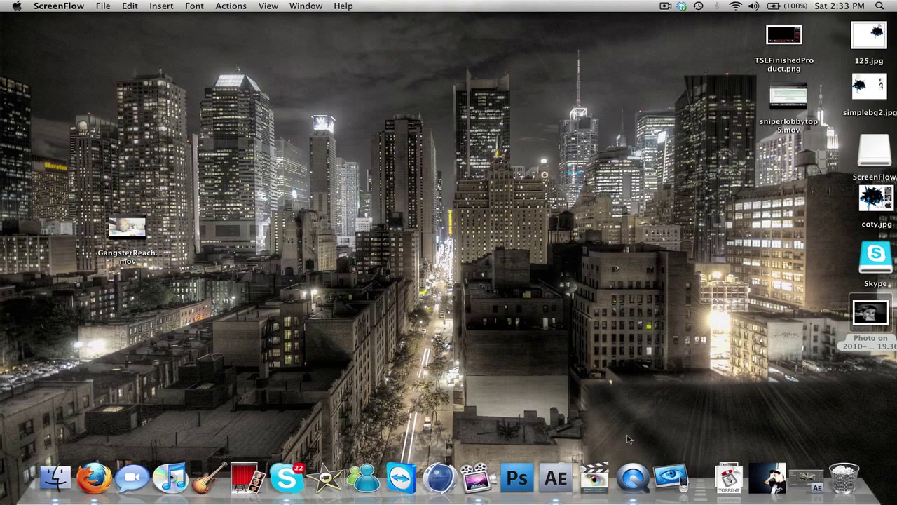
Launch After Effects from its Dock icon
{"action": "left_click", "coordinate": [551, 484]}
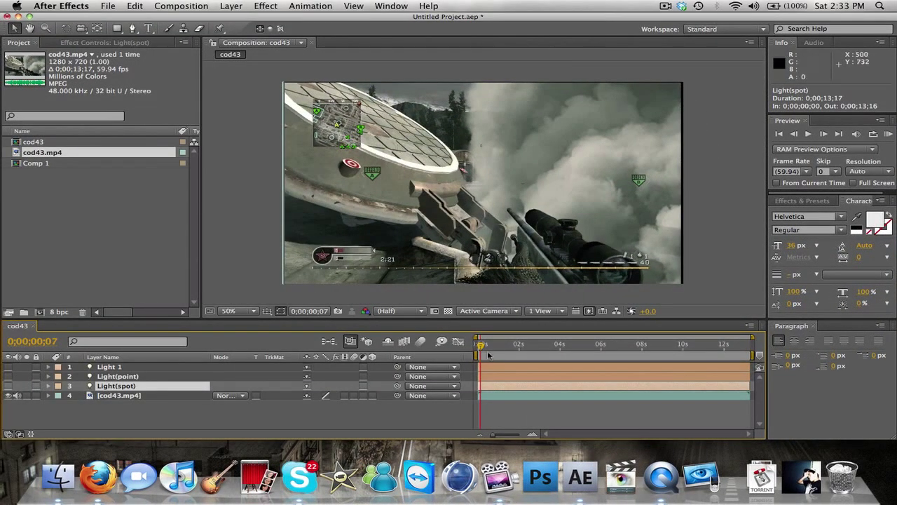
Preview the cod43 gameplay composition with the spacebar
{"action": "key", "text": "space"}
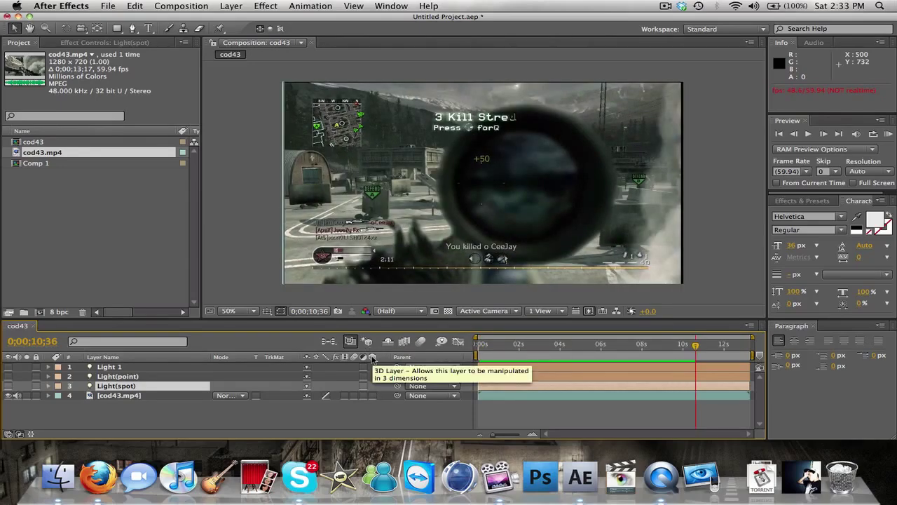
Turn on the 3D switch for cod43.mp4, deselect Light(spot), and select cod43.mp4
{"action": "left_click", "coordinate": [373, 396]}
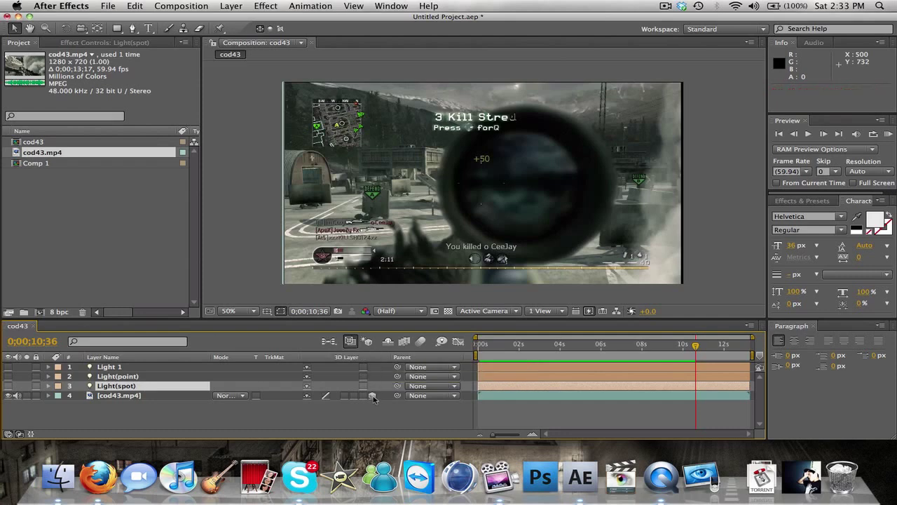
{"action": "left_click", "coordinate": [269, 400]}
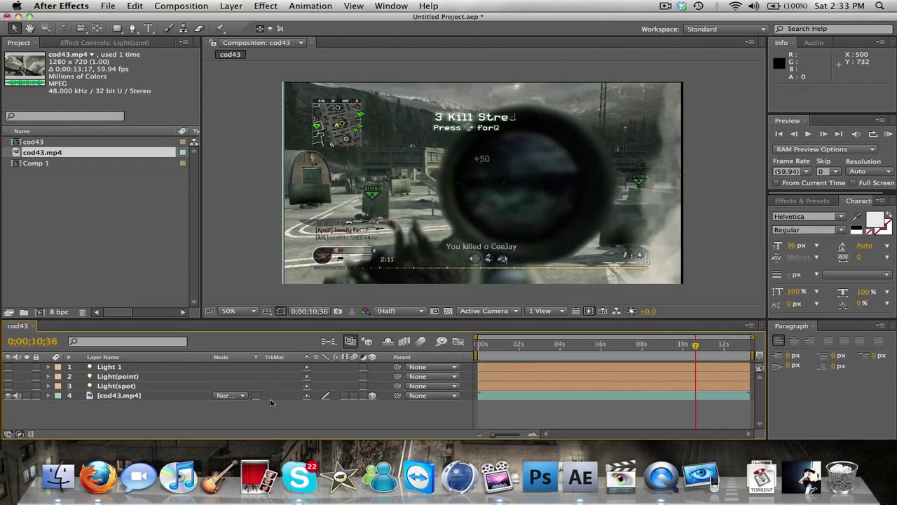
{"action": "left_click", "coordinate": [156, 397]}
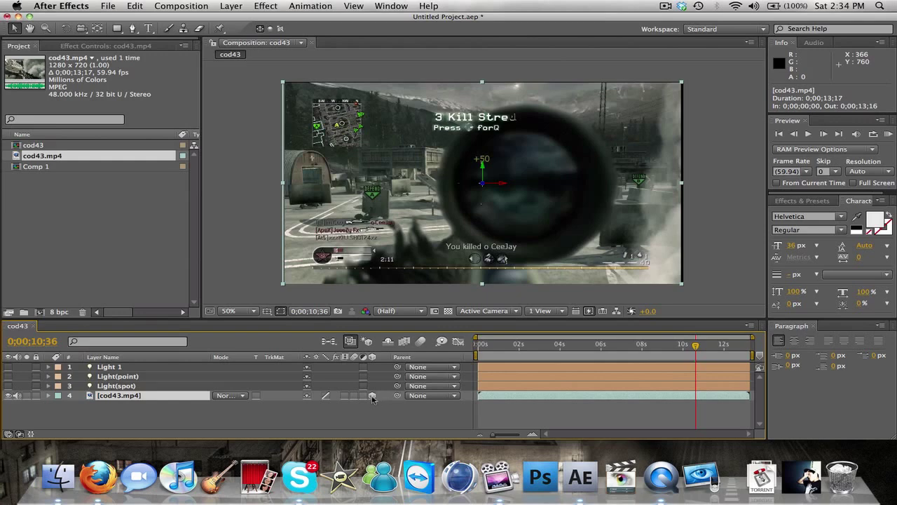
Add a new Point light, Light 2, with its colour set to blue
{"action": "right_click", "coordinate": [387, 398]}
{"action": "mouse_move", "coordinate": [421, 349]}
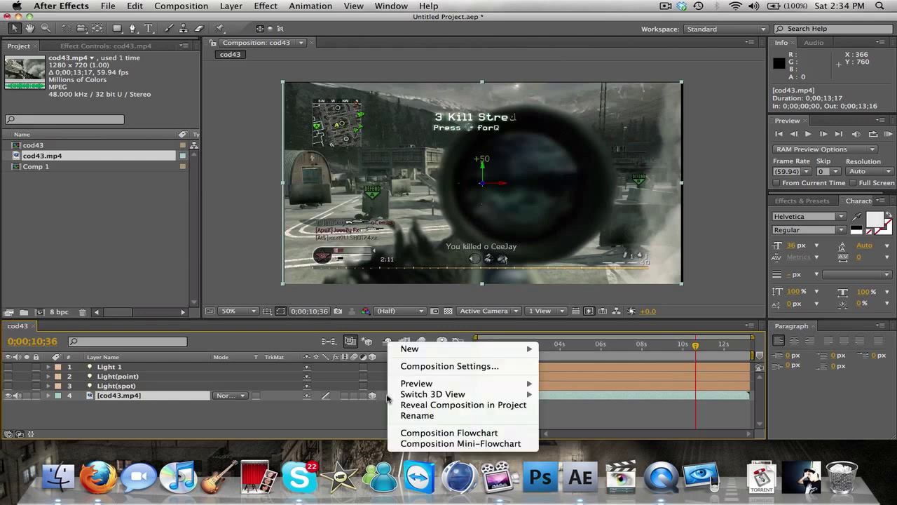
{"action": "left_click", "coordinate": [584, 388]}
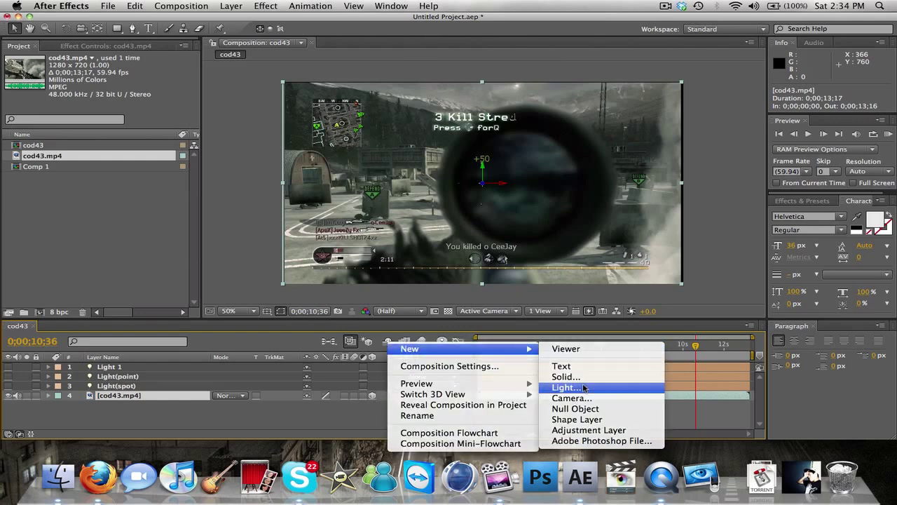
{"action": "left_click", "coordinate": [494, 70]}
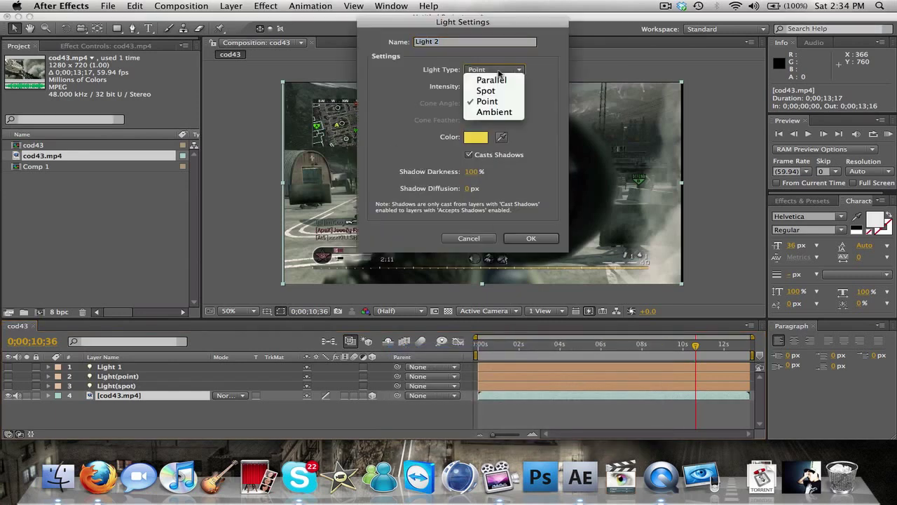
{"action": "left_click", "coordinate": [492, 101]}
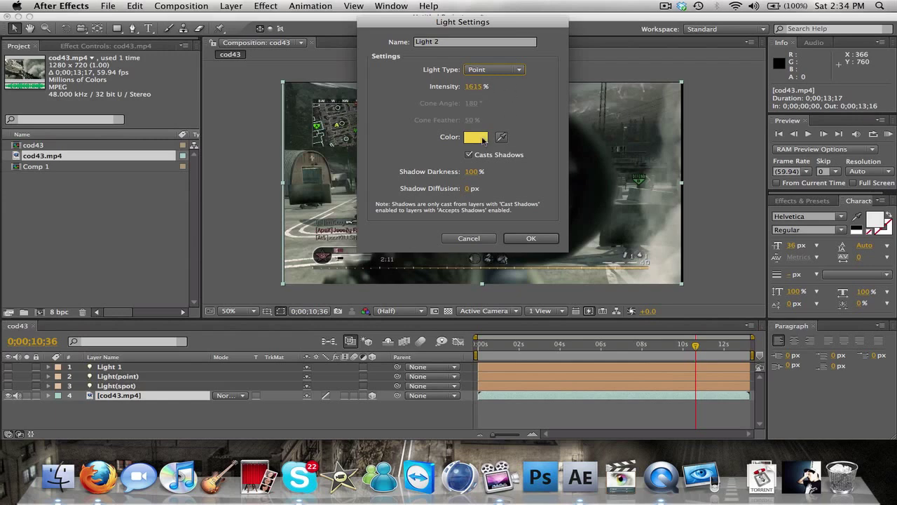
{"action": "left_click", "coordinate": [483, 139]}
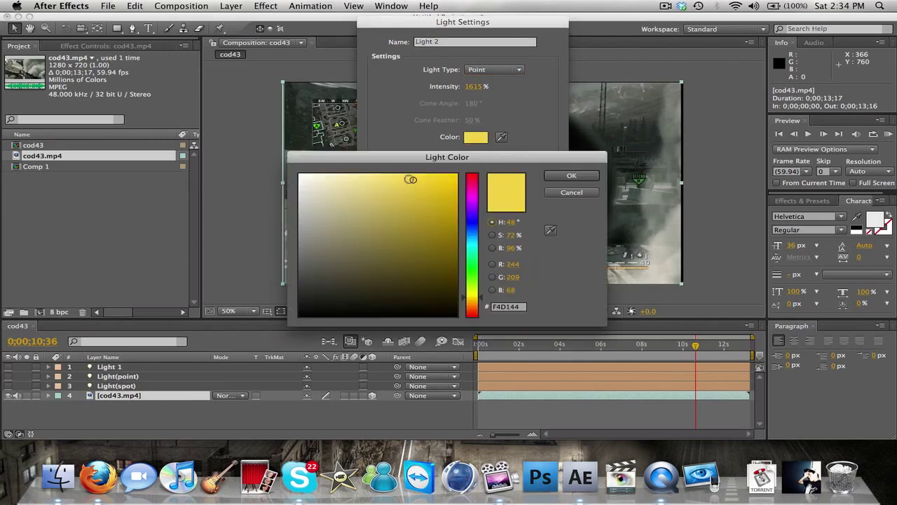
{"action": "left_click_drag", "start_coordinate": [411, 180], "coordinate": [417, 172]}
{"action": "left_click", "coordinate": [476, 270]}
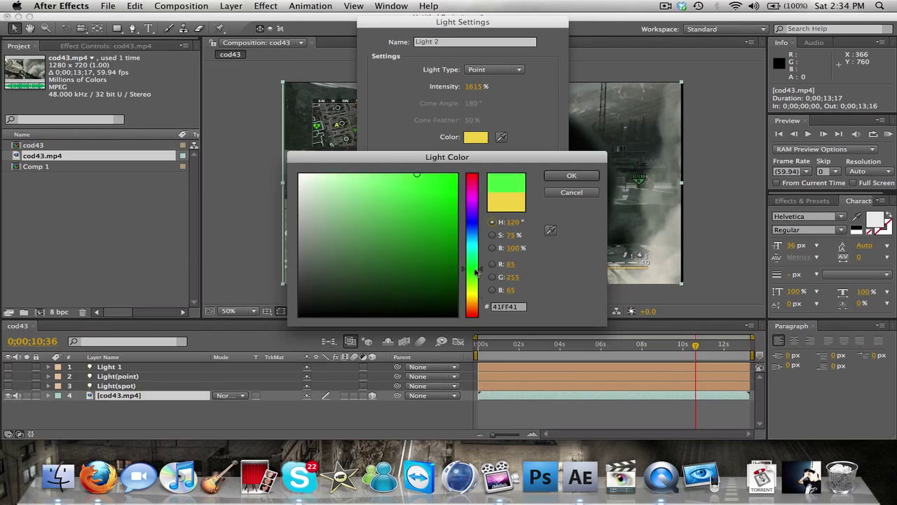
{"action": "mouse_move", "coordinate": [476, 271]}
{"action": "left_mouse_down"}
{"action": "mouse_move", "coordinate": [472, 232]}
{"action": "mouse_move", "coordinate": [481, 230]}
{"action": "left_mouse_up"}
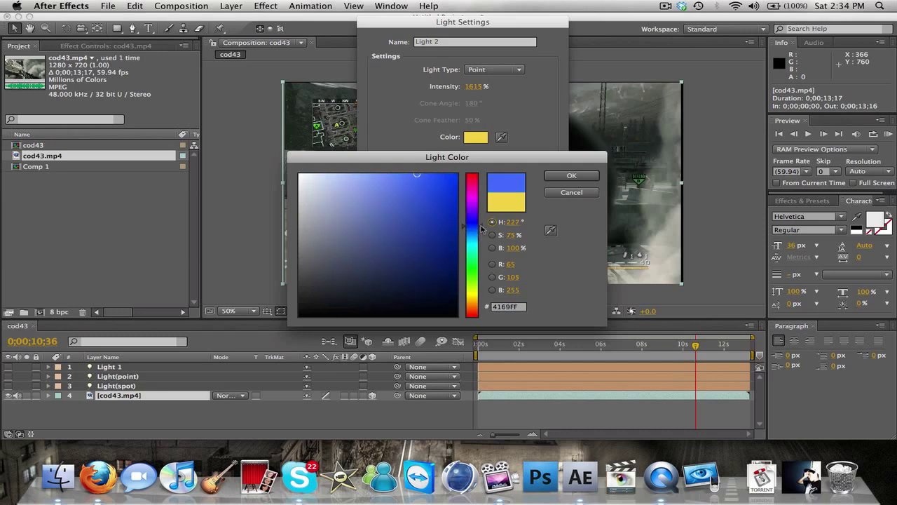
{"action": "left_click", "coordinate": [569, 176]}
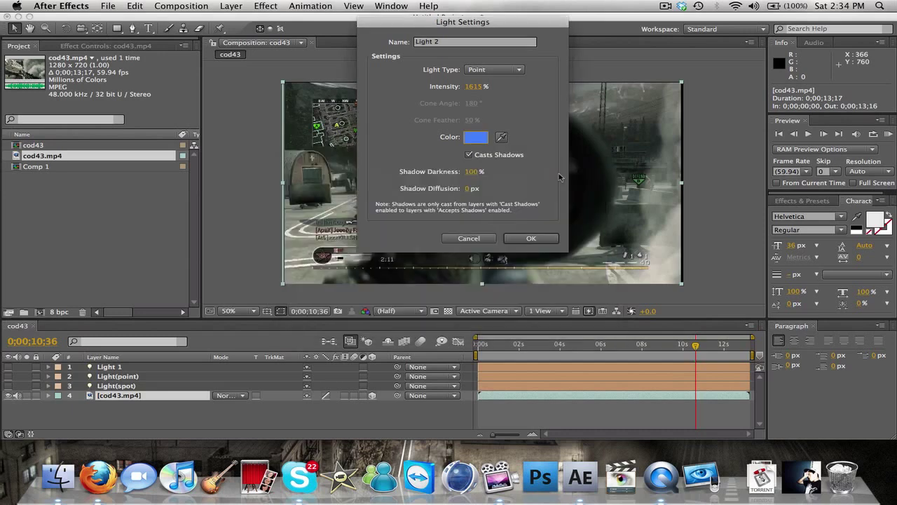
{"action": "left_click", "coordinate": [523, 239]}
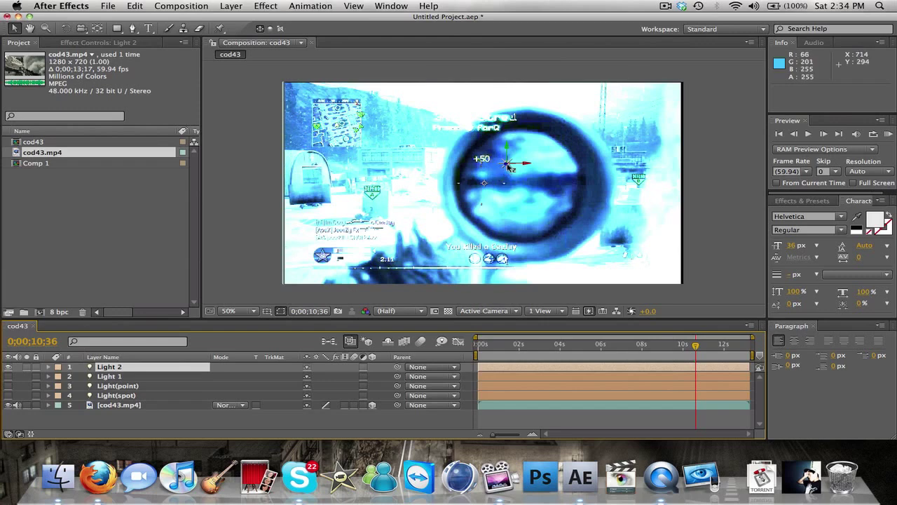
Hide Light 2, then add a yellow point light, Light 3
{"action": "left_click", "coordinate": [9, 367]}
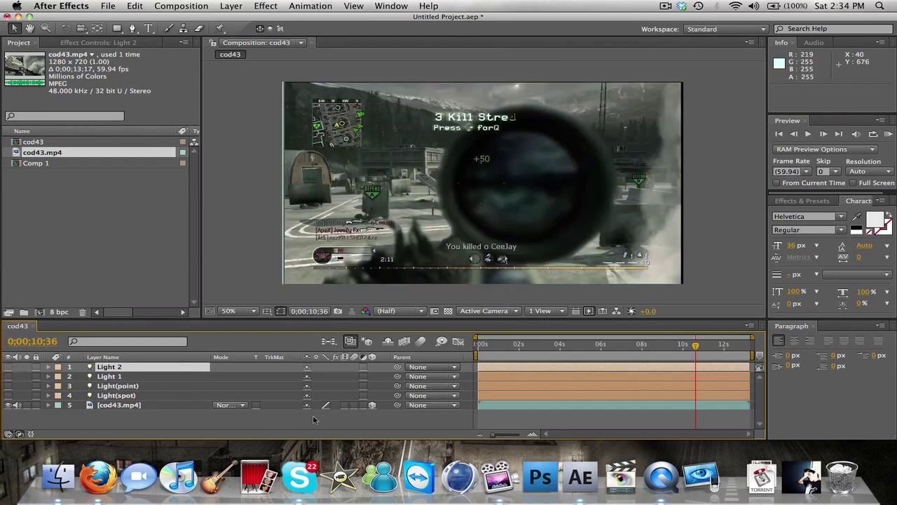
{"action": "right_click", "coordinate": [391, 406]}
{"action": "mouse_move", "coordinate": [407, 349]}
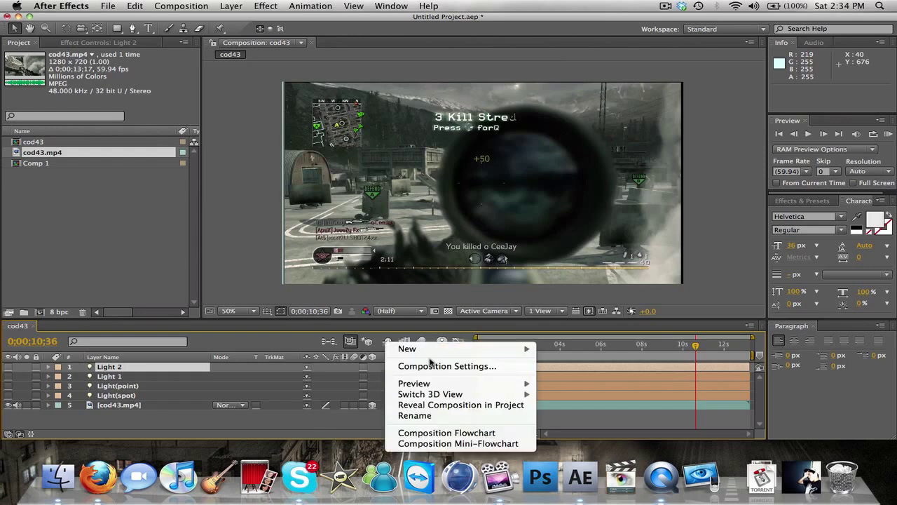
{"action": "left_click", "coordinate": [564, 387]}
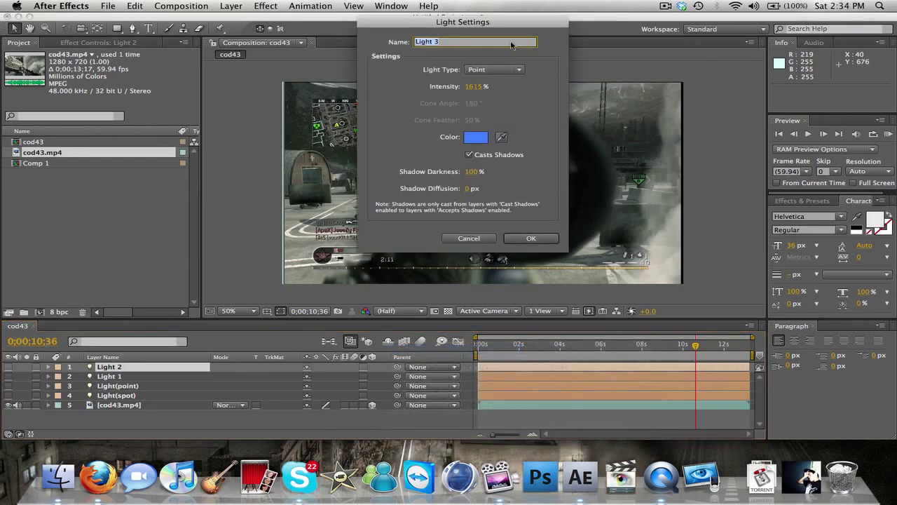
{"action": "left_click", "coordinate": [477, 138]}
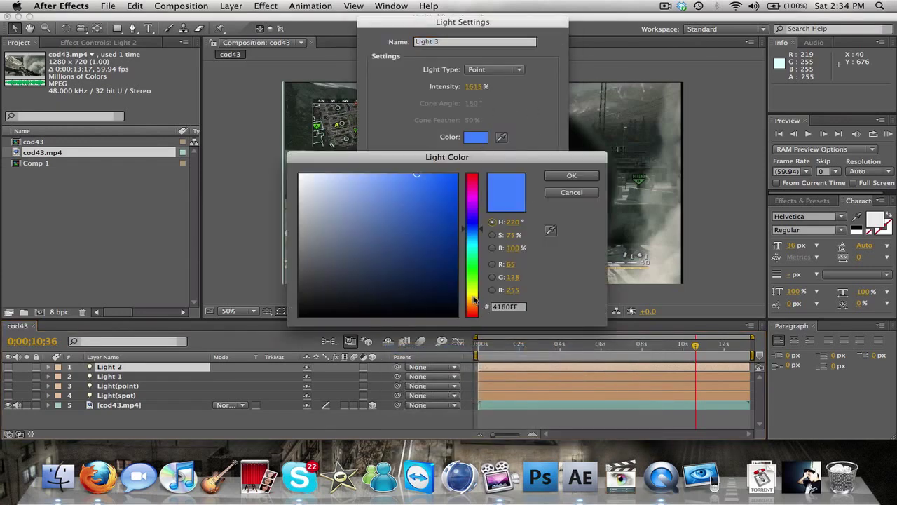
{"action": "left_click", "coordinate": [474, 297]}
{"action": "left_click", "coordinate": [571, 176]}
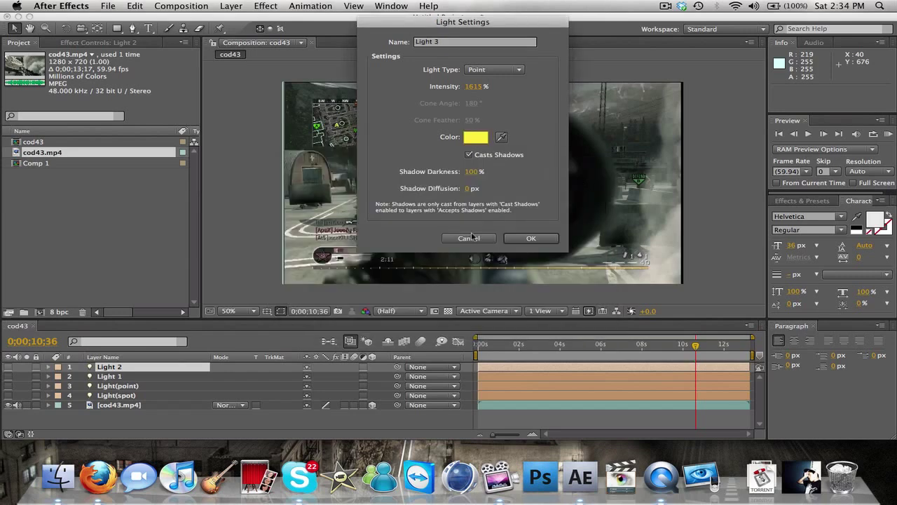
{"action": "left_click", "coordinate": [523, 240]}
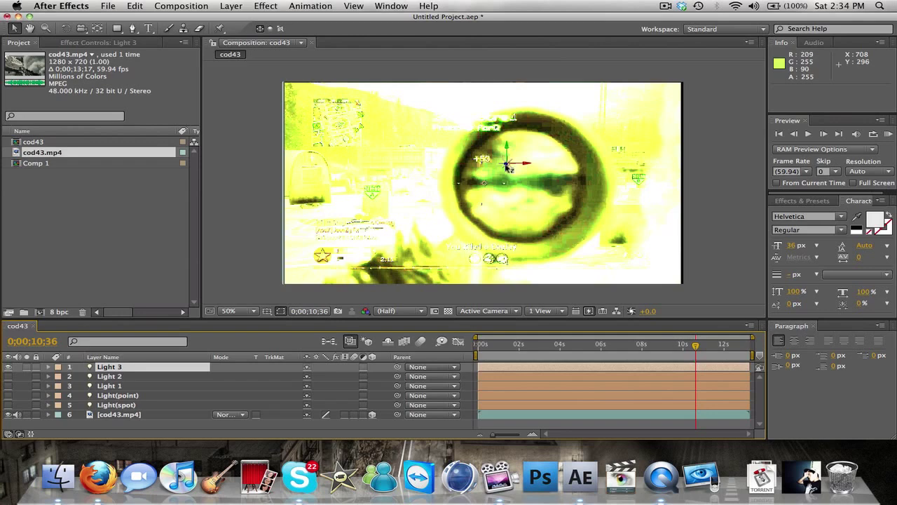
Drag Light 3 toward the footage's top-left corner, adjusting its depth to soften the yellow
{"action": "left_click_drag", "start_coordinate": [509, 167], "coordinate": [510, 293]}
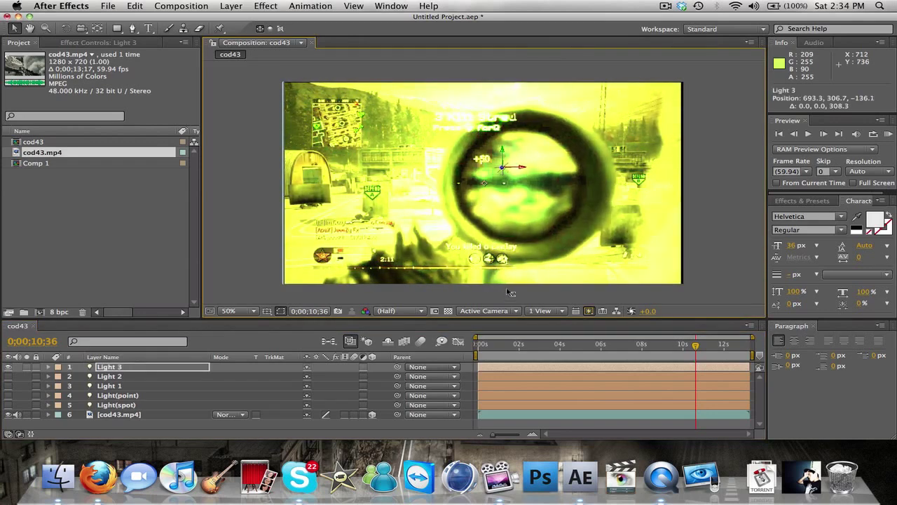
{"action": "mouse_move", "coordinate": [525, 171]}
{"action": "left_mouse_down"}
{"action": "mouse_move", "coordinate": [354, 184]}
{"action": "mouse_move", "coordinate": [324, 153]}
{"action": "mouse_move", "coordinate": [337, 105]}
{"action": "left_mouse_up"}
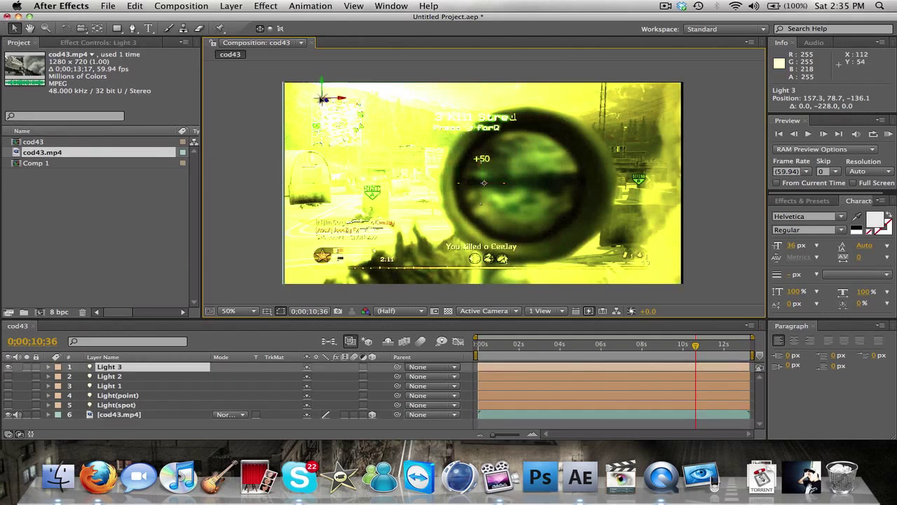
{"action": "left_click_drag", "start_coordinate": [346, 101], "coordinate": [305, 99]}
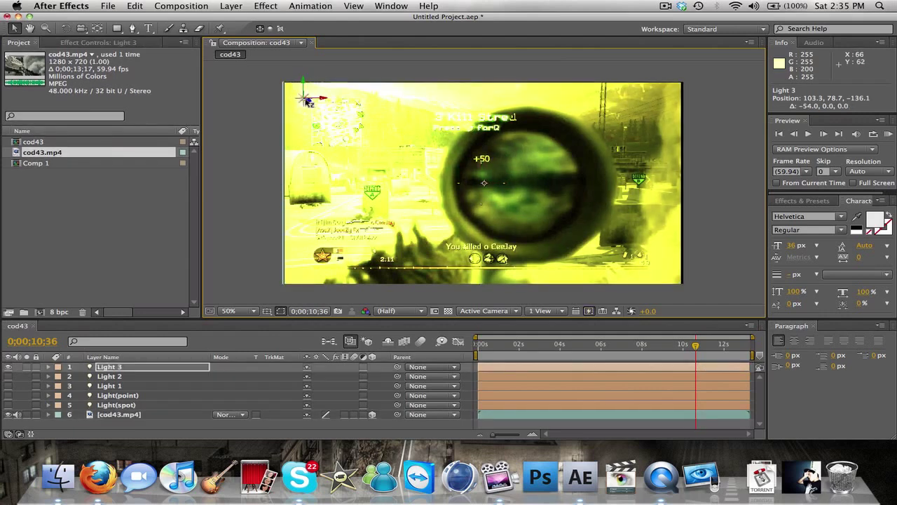
{"action": "mouse_move", "coordinate": [305, 100]}
{"action": "left_mouse_down"}
{"action": "mouse_move", "coordinate": [307, 132]}
{"action": "mouse_move", "coordinate": [334, 116]}
{"action": "left_mouse_up"}
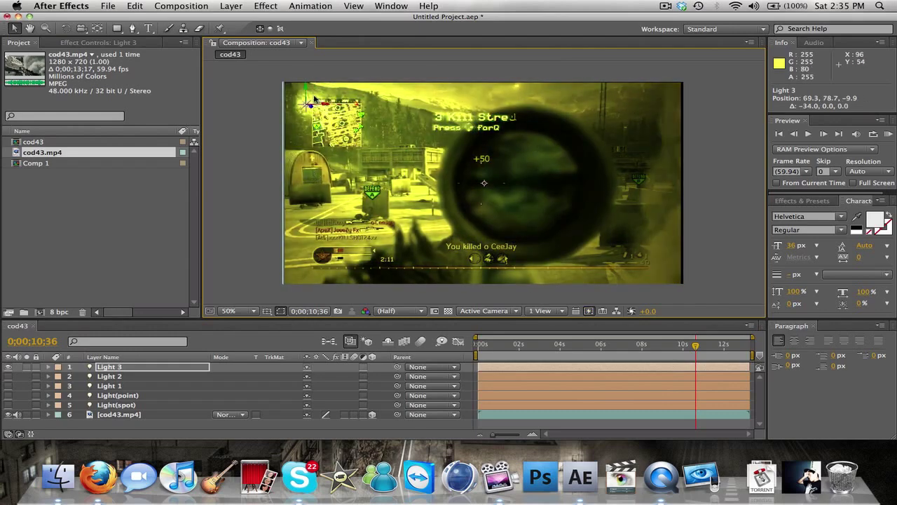
{"action": "mouse_move", "coordinate": [340, 109]}
{"action": "left_mouse_down"}
{"action": "mouse_move", "coordinate": [303, 75]}
{"action": "mouse_move", "coordinate": [297, 95]}
{"action": "left_mouse_up"}
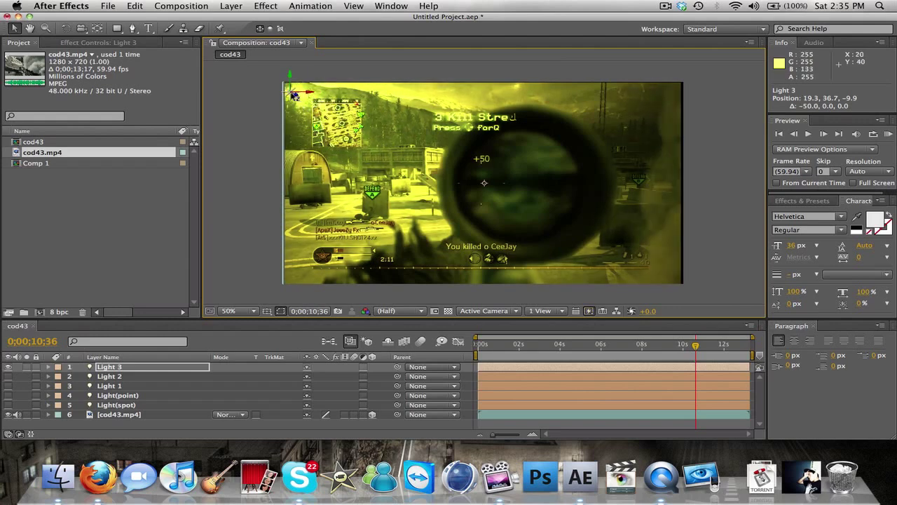
{"action": "left_click_drag", "start_coordinate": [294, 94], "coordinate": [289, 98]}
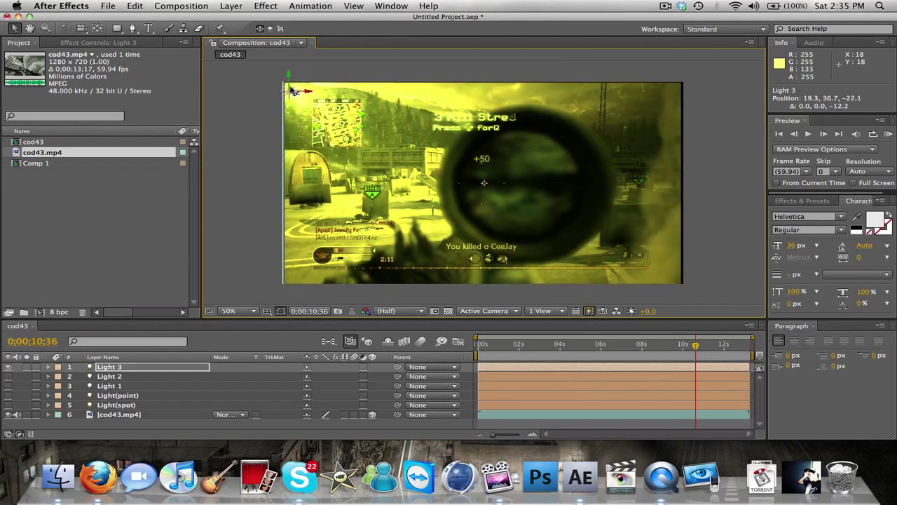
Preview the yellow-lit clip from the start, stopping near ten seconds
{"action": "left_click", "coordinate": [480, 348]}
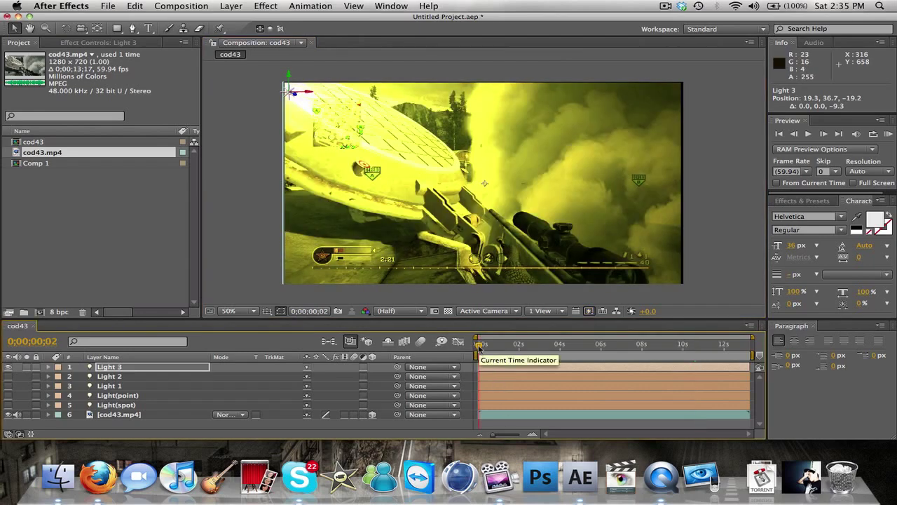
{"action": "key", "text": "space"}
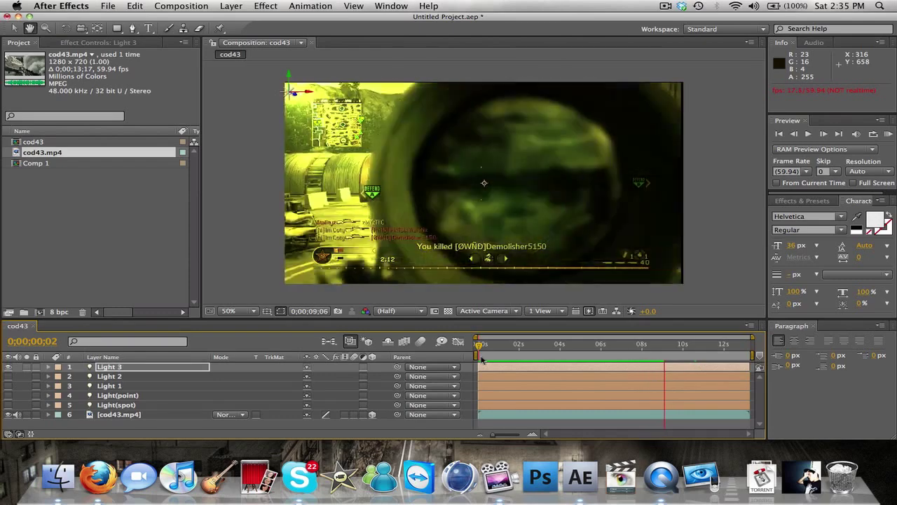
{"action": "key", "text": "space"}
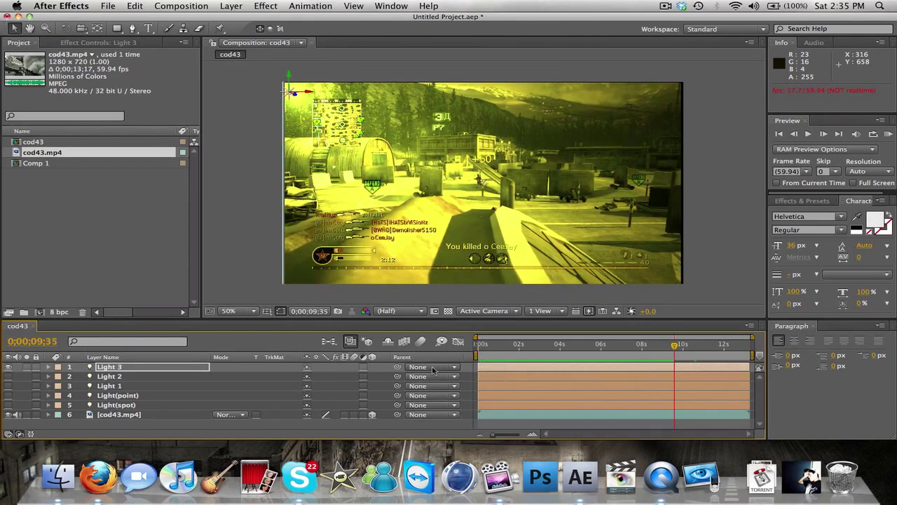
Toggle Light 2, Light 1, Light(point) and Light(spot) visibility to compare their lighting
{"action": "left_click", "coordinate": [8, 367]}
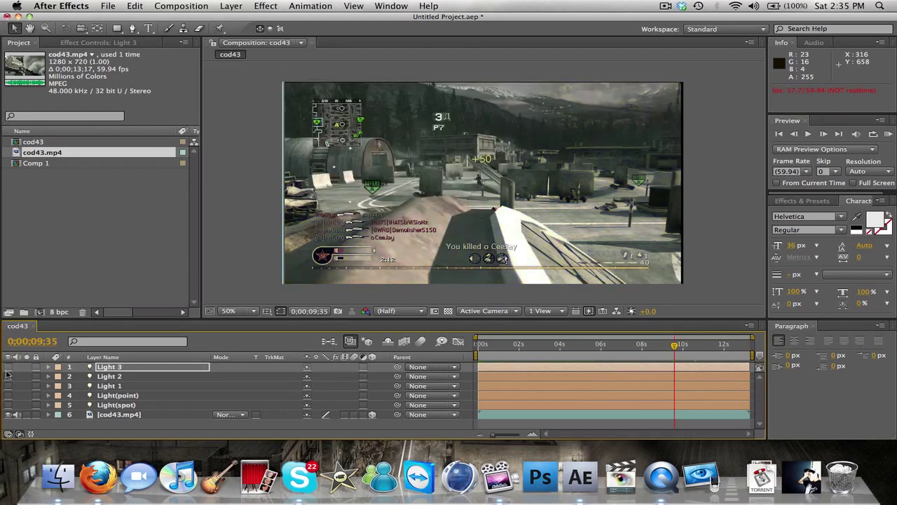
{"action": "left_click", "coordinate": [9, 377]}
{"action": "left_click", "coordinate": [9, 386]}
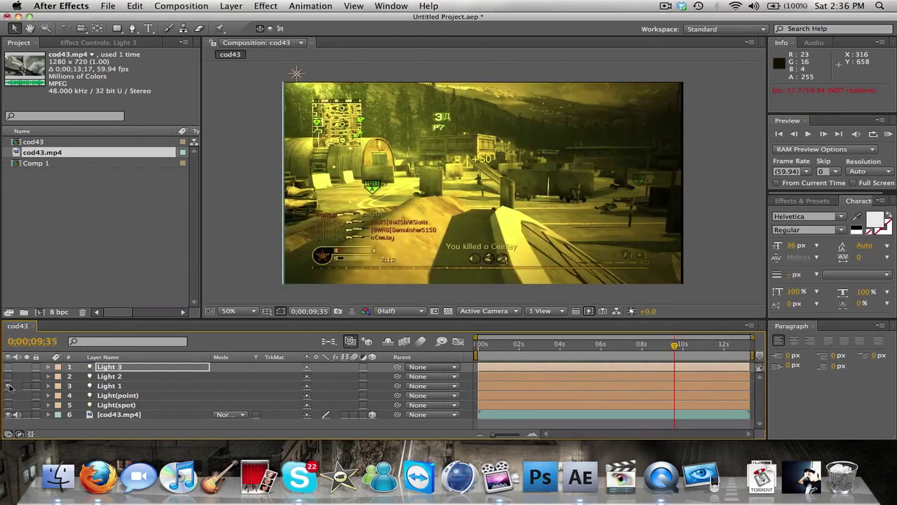
{"action": "left_click", "coordinate": [9, 385]}
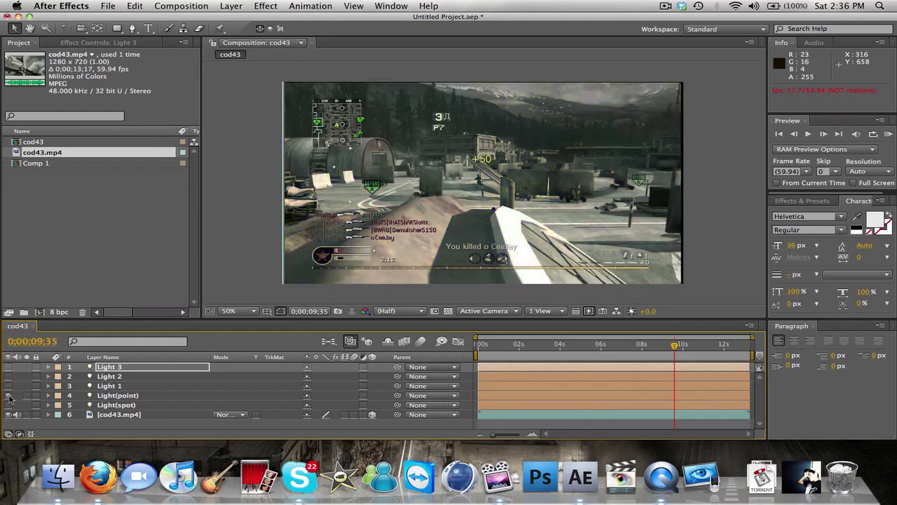
{"action": "left_click", "coordinate": [8, 396]}
{"action": "left_click", "coordinate": [9, 405]}
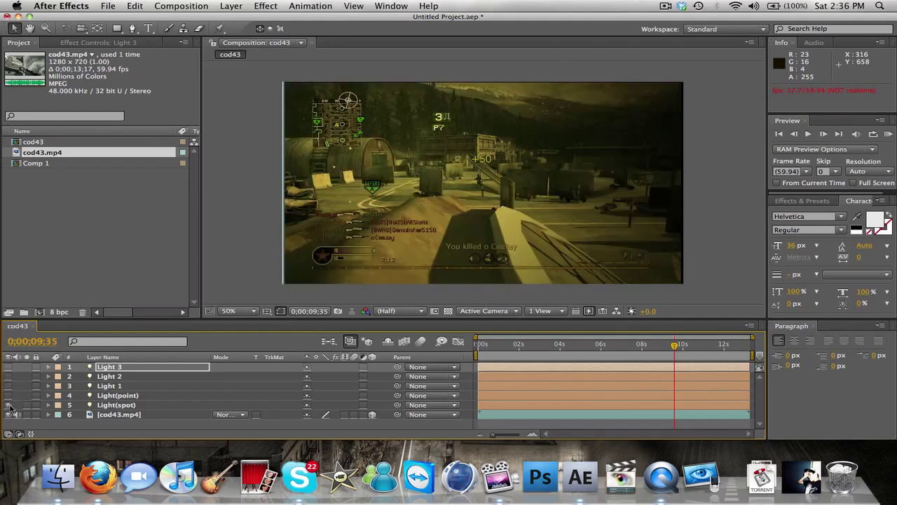
{"action": "left_click", "coordinate": [8, 405]}
Reshow Light 3, blink the footage layer, then switch Light 3 off
{"action": "left_click", "coordinate": [9, 366]}
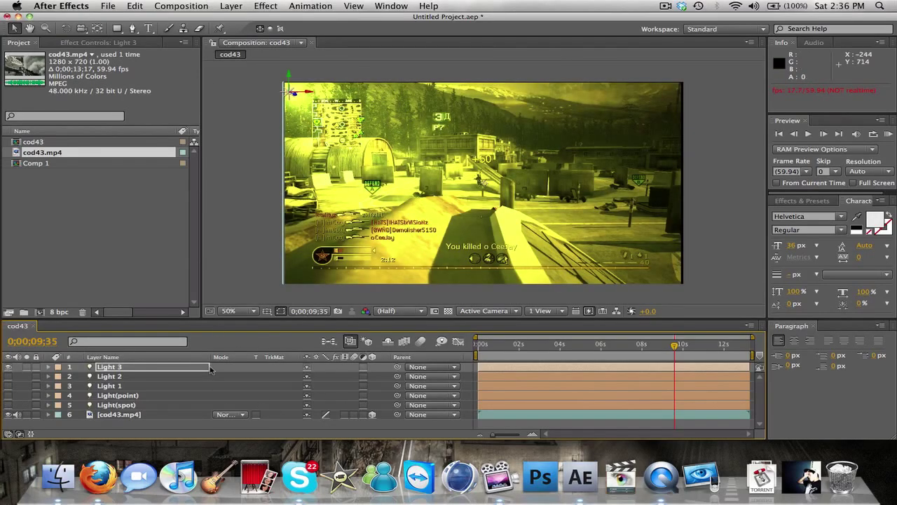
{"action": "left_click", "coordinate": [9, 415]}
{"action": "left_click", "coordinate": [8, 367]}
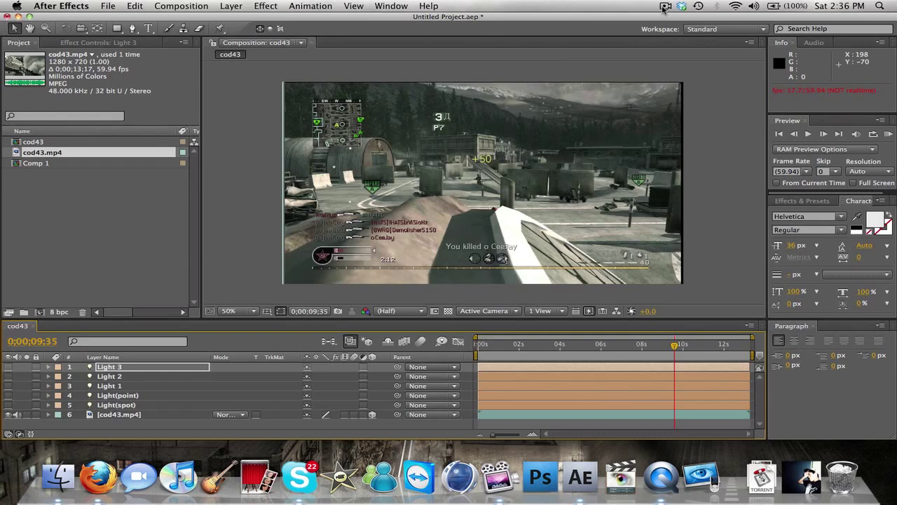
{"action": "left_click", "coordinate": [665, 7]}
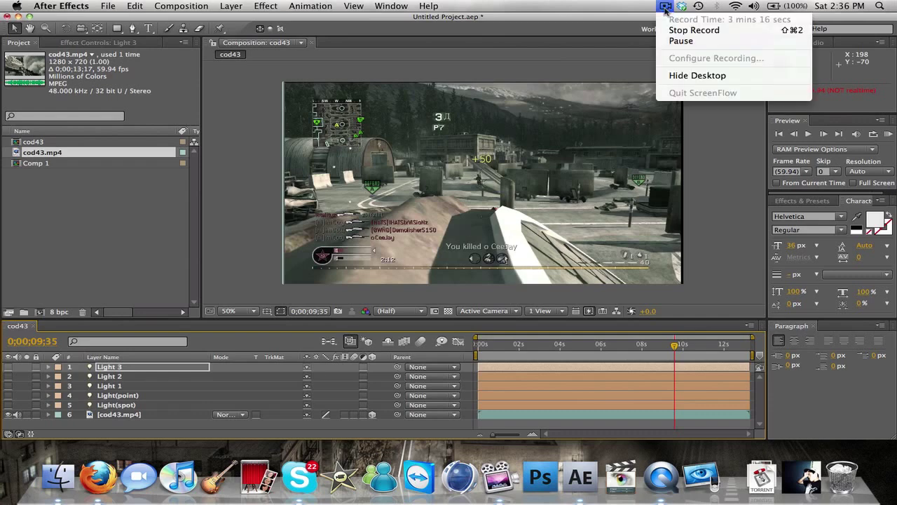